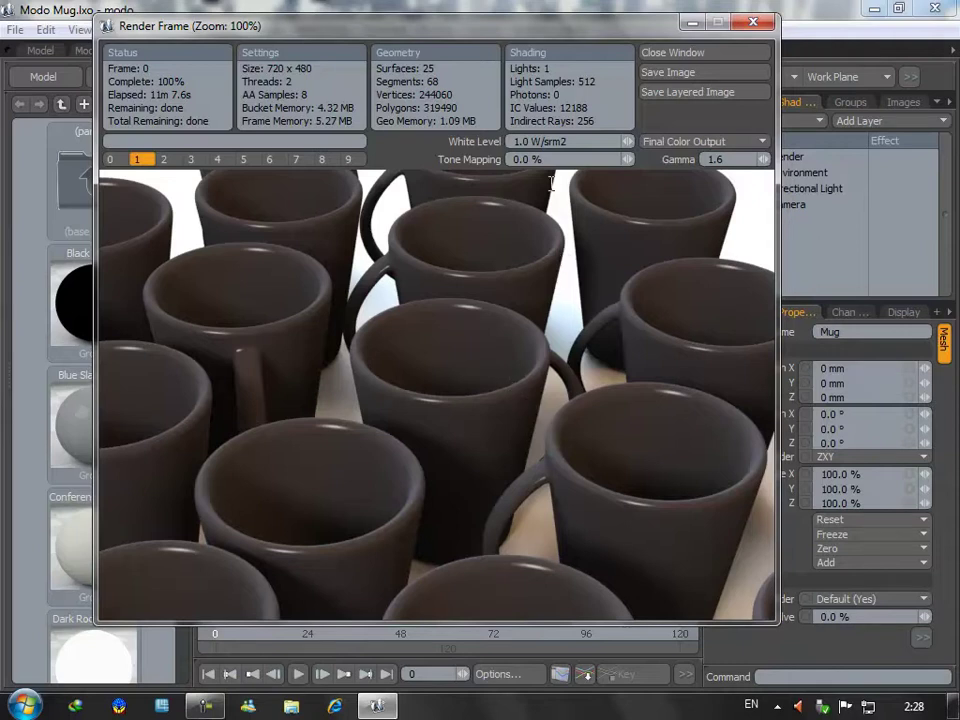
# Compare the two finished mug renders in slots 1 and 2, and close the render window.
pyautogui.moveTo(586, 34); pyautogui.dragTo(533, 33)
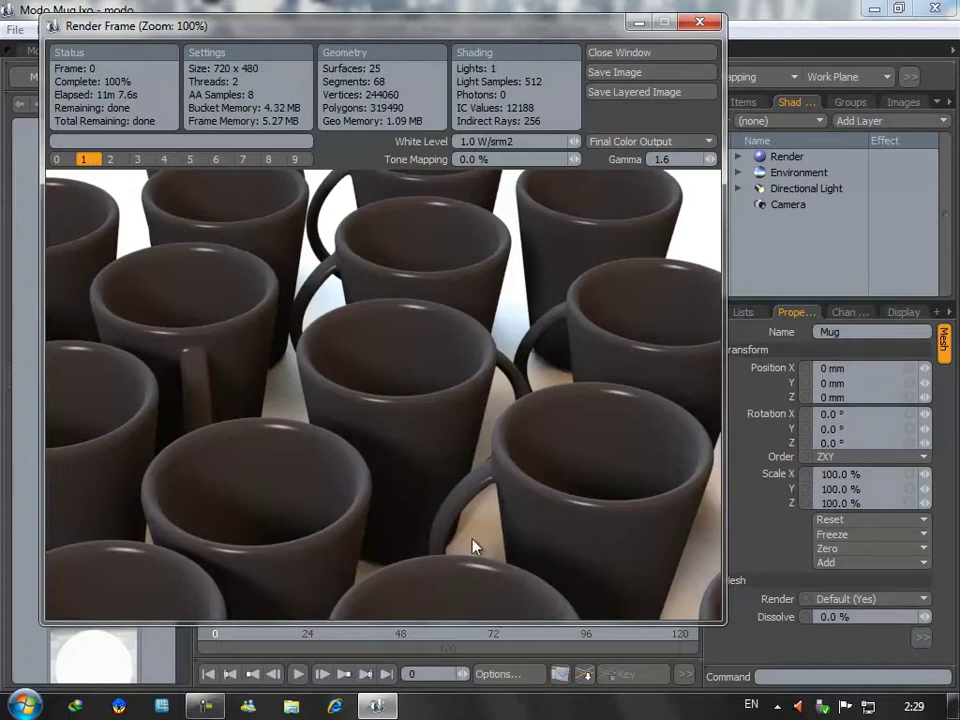
pyautogui.click(110, 160)
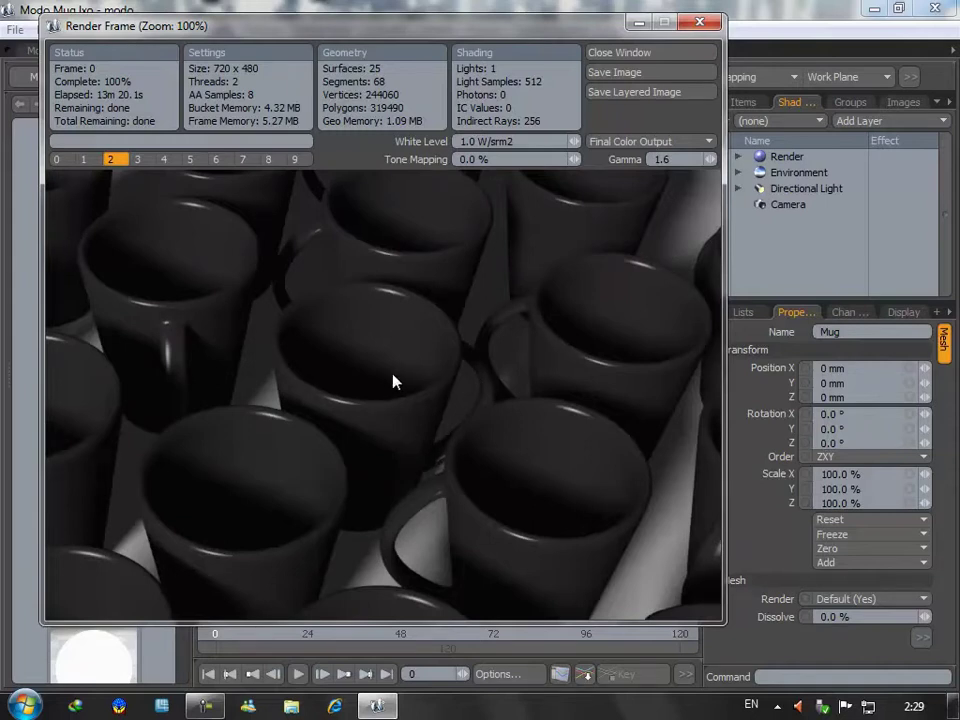
pyautogui.click(86, 160)
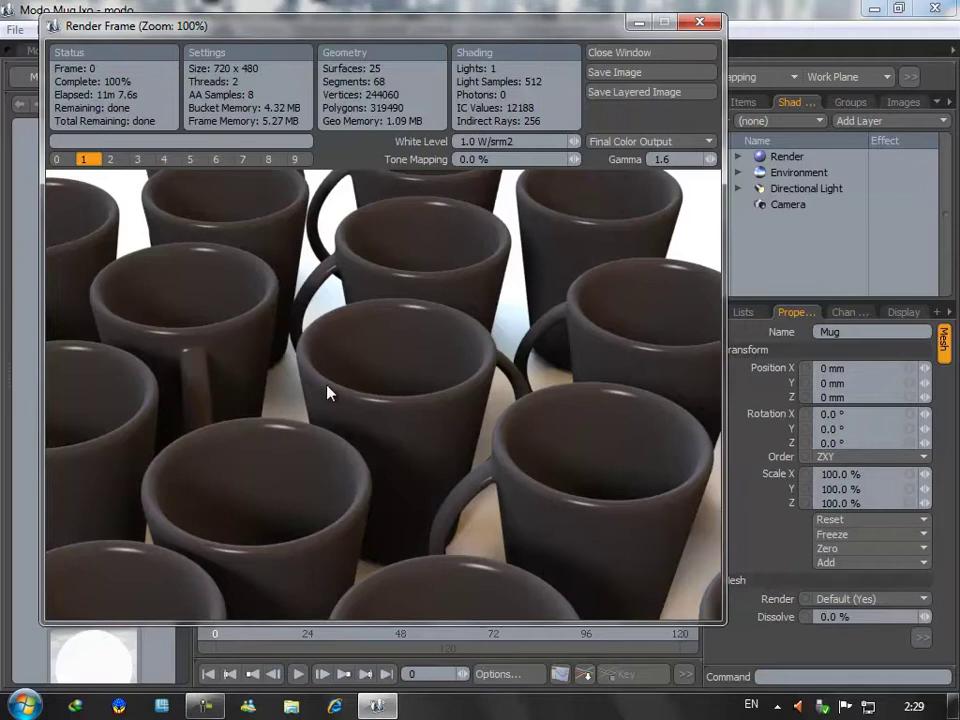
pyautogui.click(626, 56)
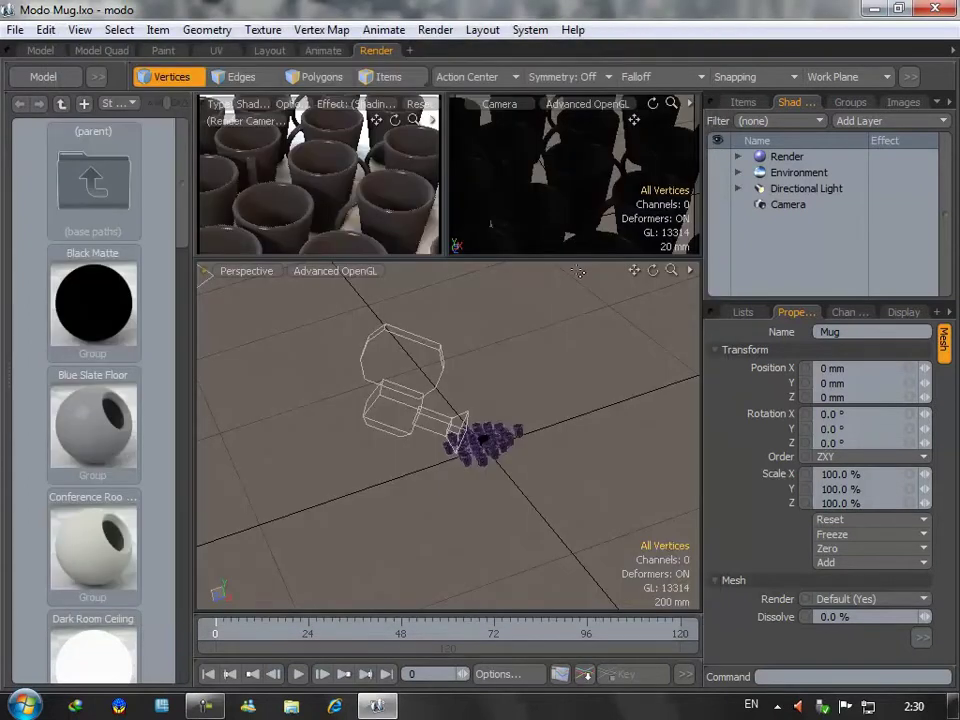
# Set the Environment intensity to 0.25 W/srm2.
pyautogui.click(778, 178)
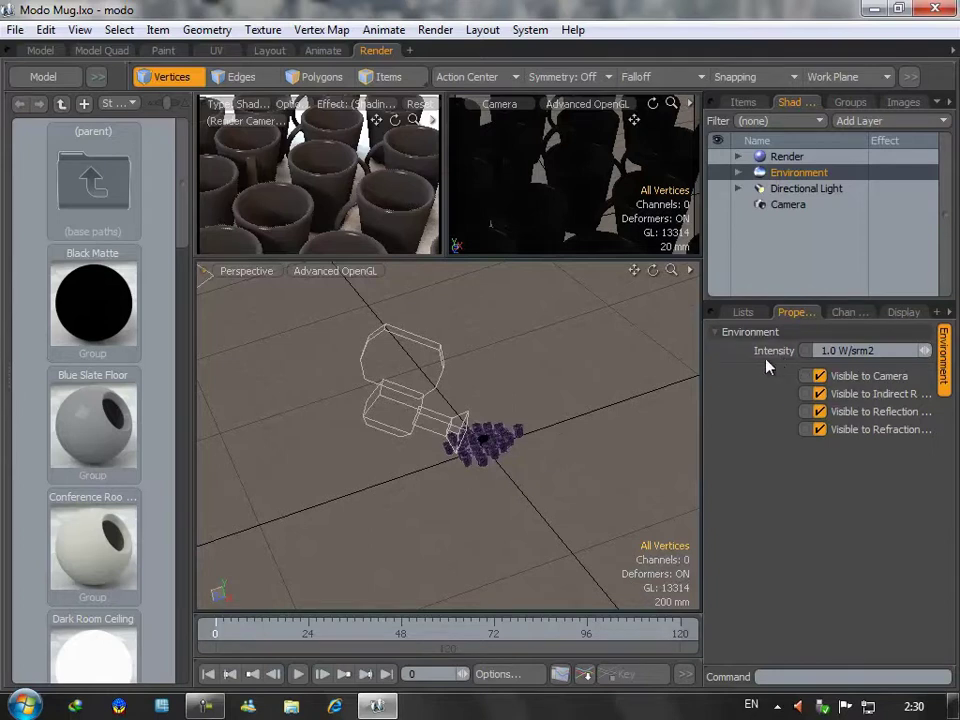
pyautogui.click(828, 351)
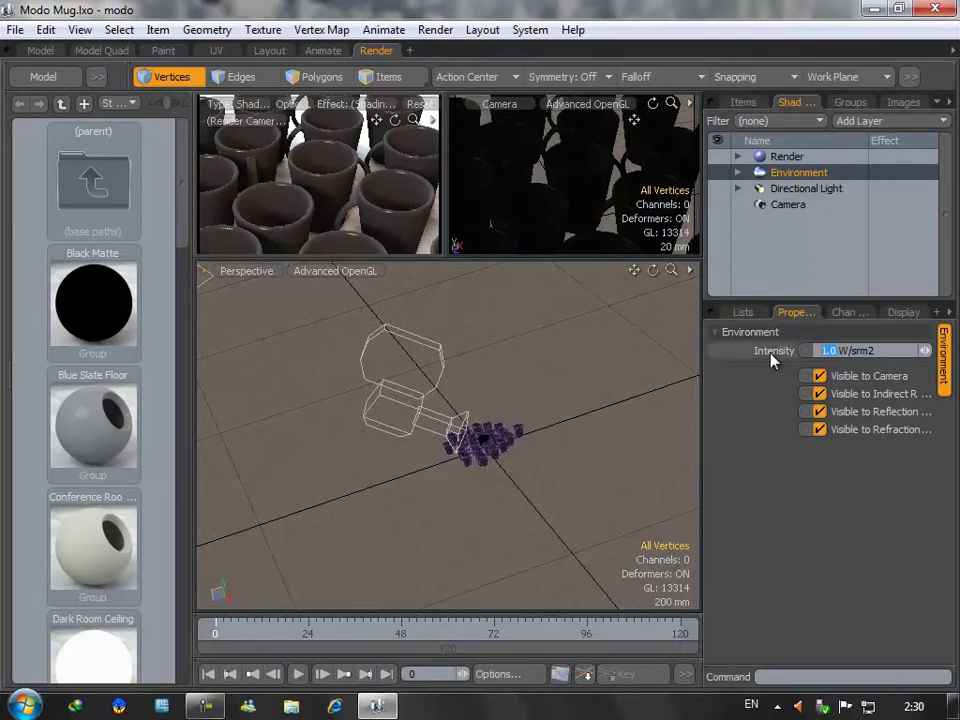
pyautogui.write('.25')
pyautogui.press('Return')
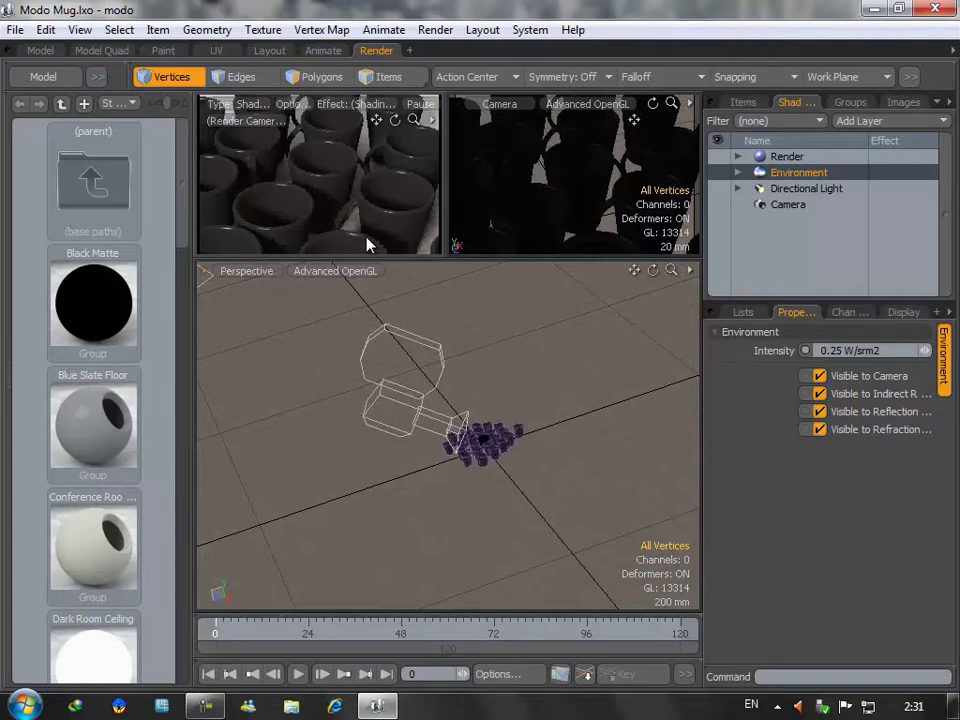
# Set the Minimum Spot of the environment's Kitchen_Probe image map to 50.
pyautogui.click(739, 174)
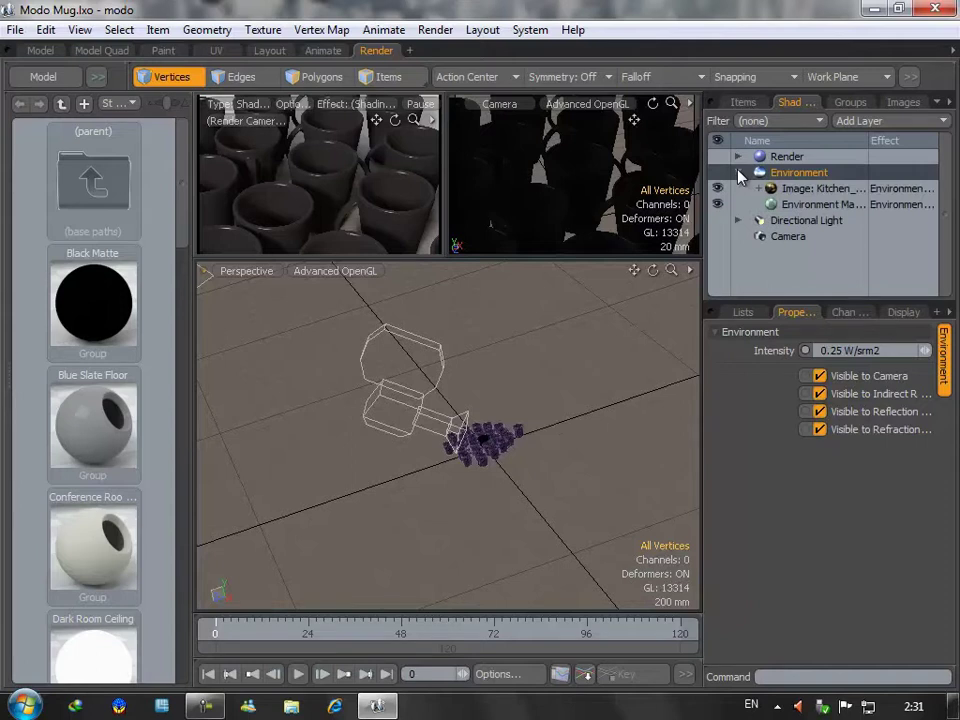
pyautogui.click(805, 189)
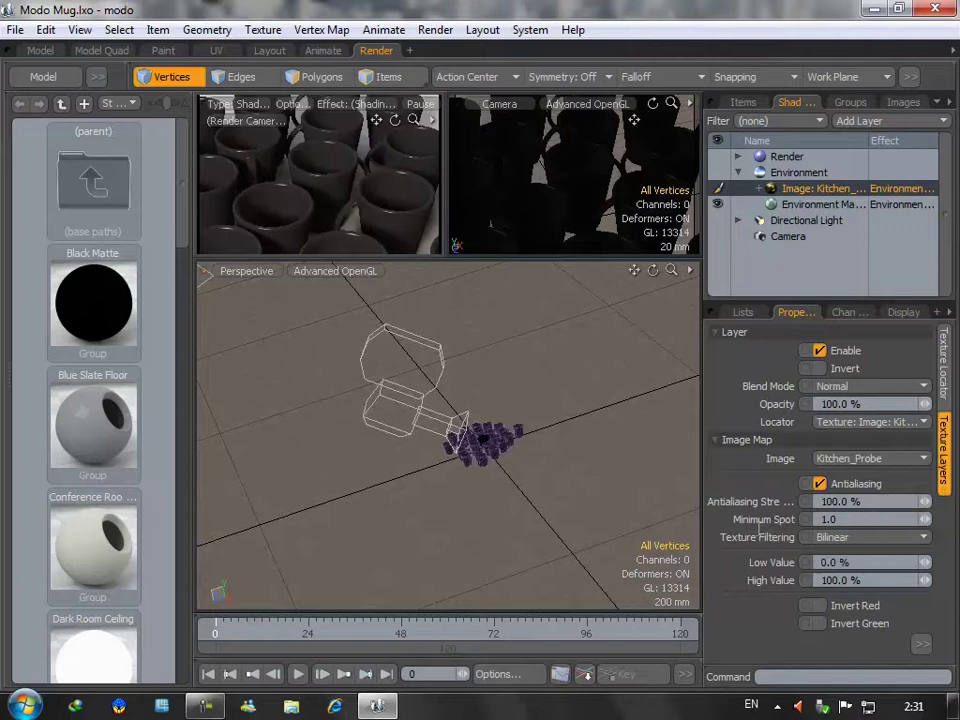
pyautogui.click(853, 519)
pyautogui.write('50')
pyautogui.press('Return')
# Render the frame, compare it with the earlier render in slot 1, and close the render window.
pyautogui.press('F9')
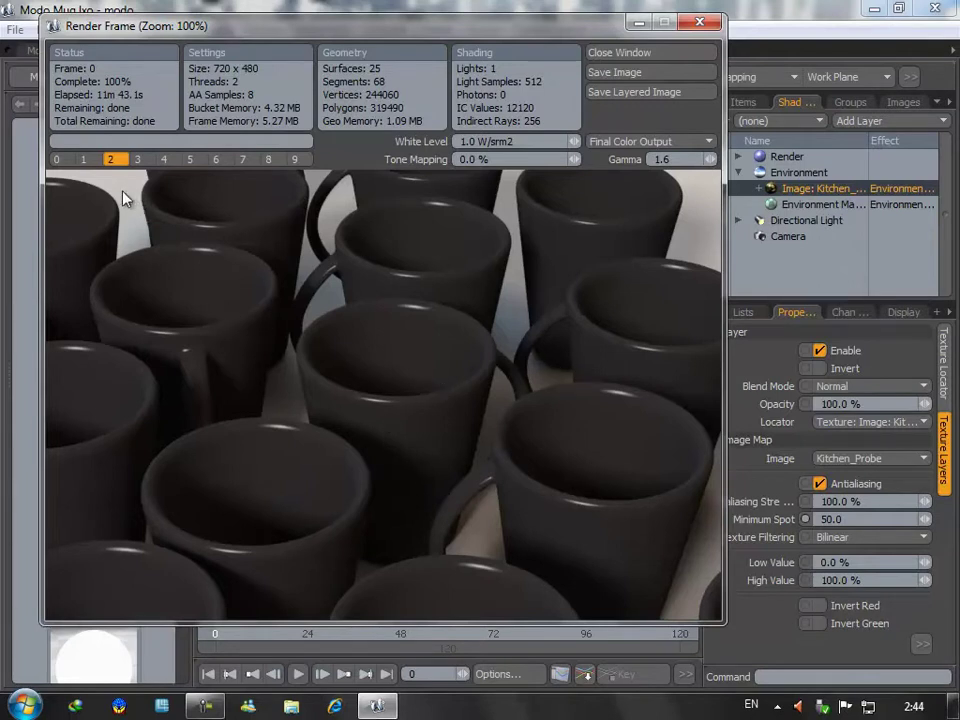
pyautogui.click(85, 159)
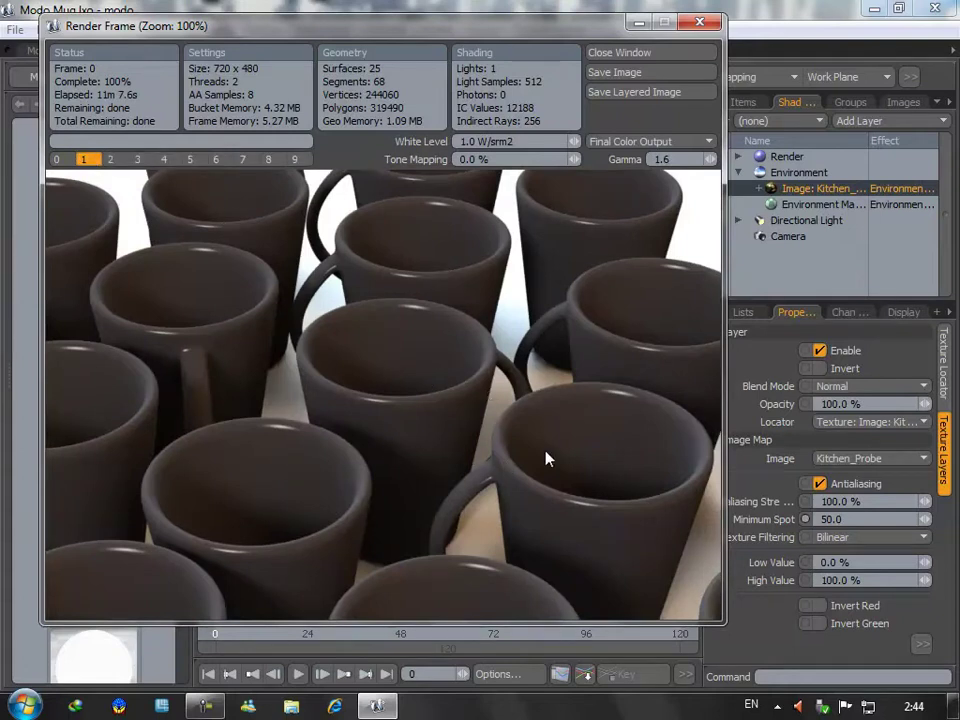
pyautogui.click(111, 159)
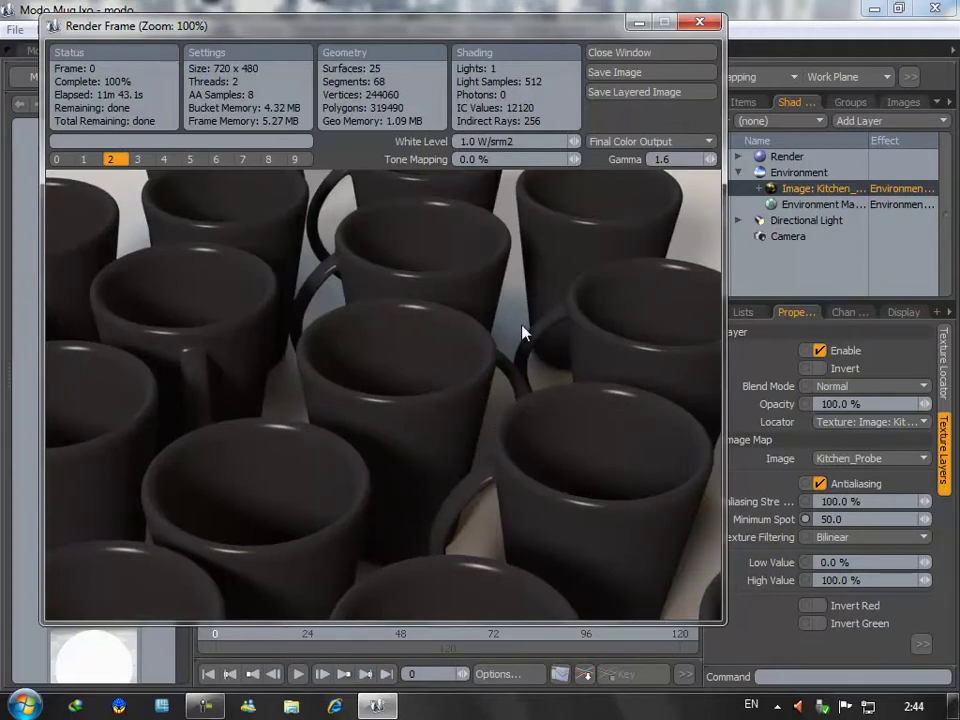
pyautogui.click(649, 55)
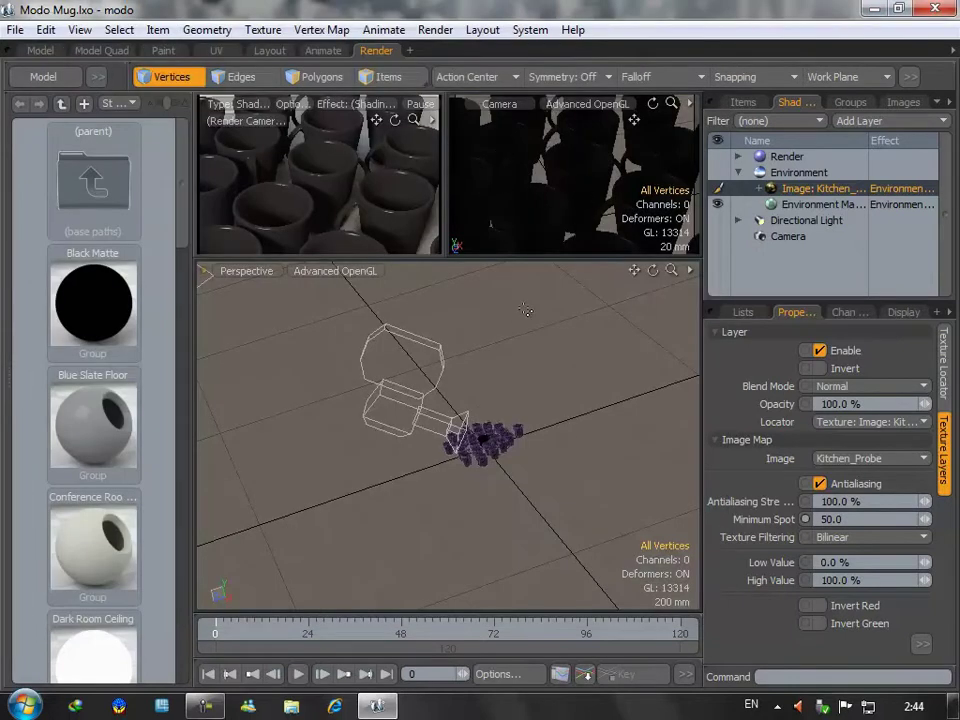
# Set the roughness of the Mug group's material to 80%.
pyautogui.click(386, 79)
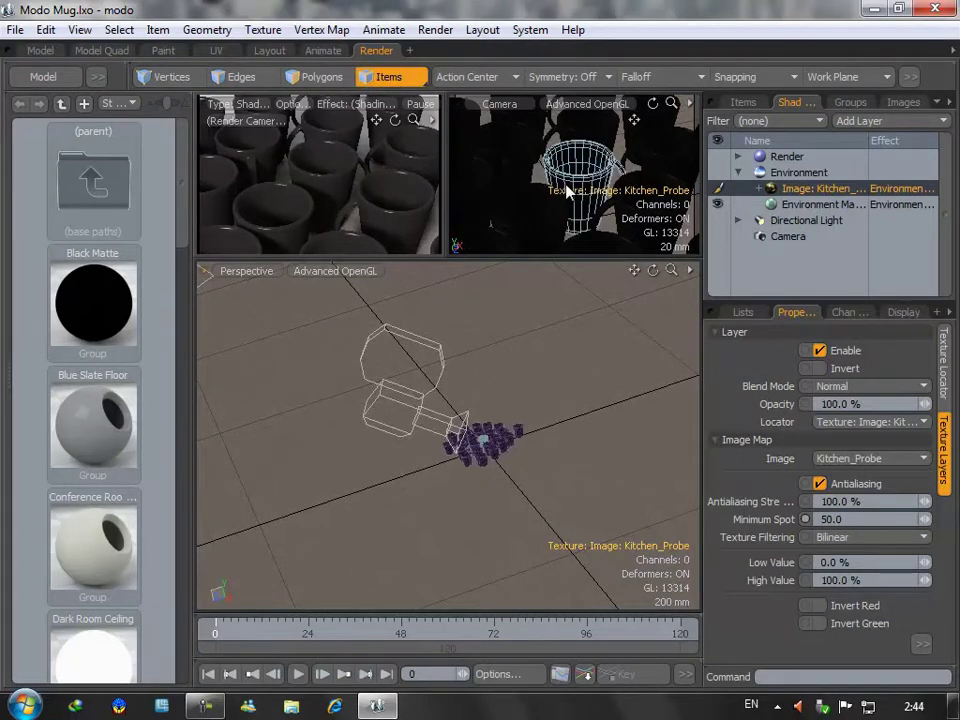
pyautogui.click(739, 172)
pyautogui.click(738, 157)
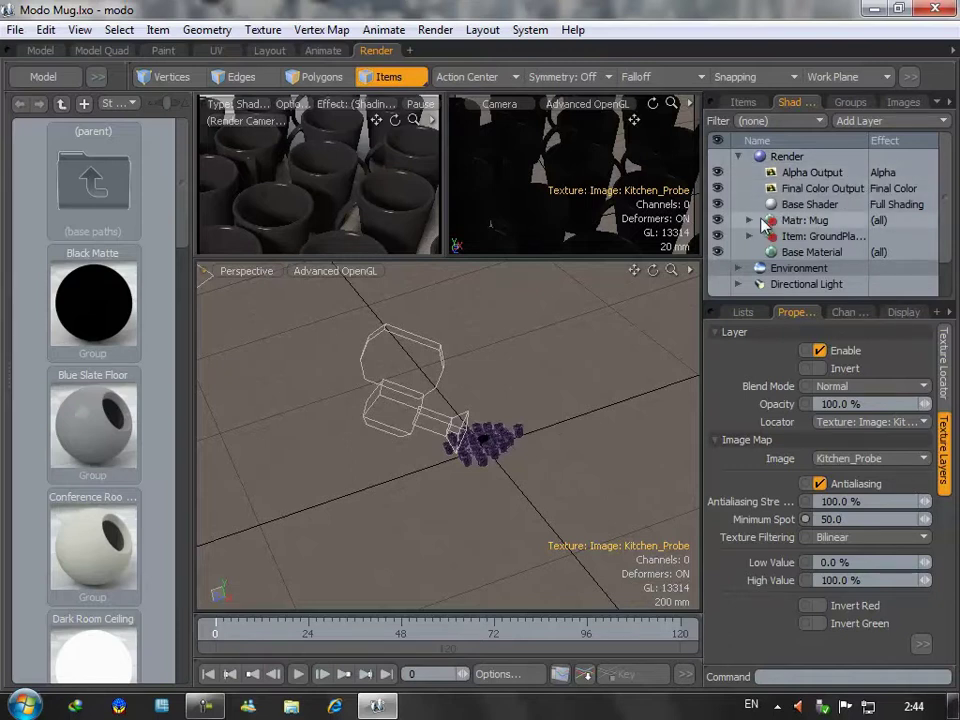
pyautogui.click(749, 221)
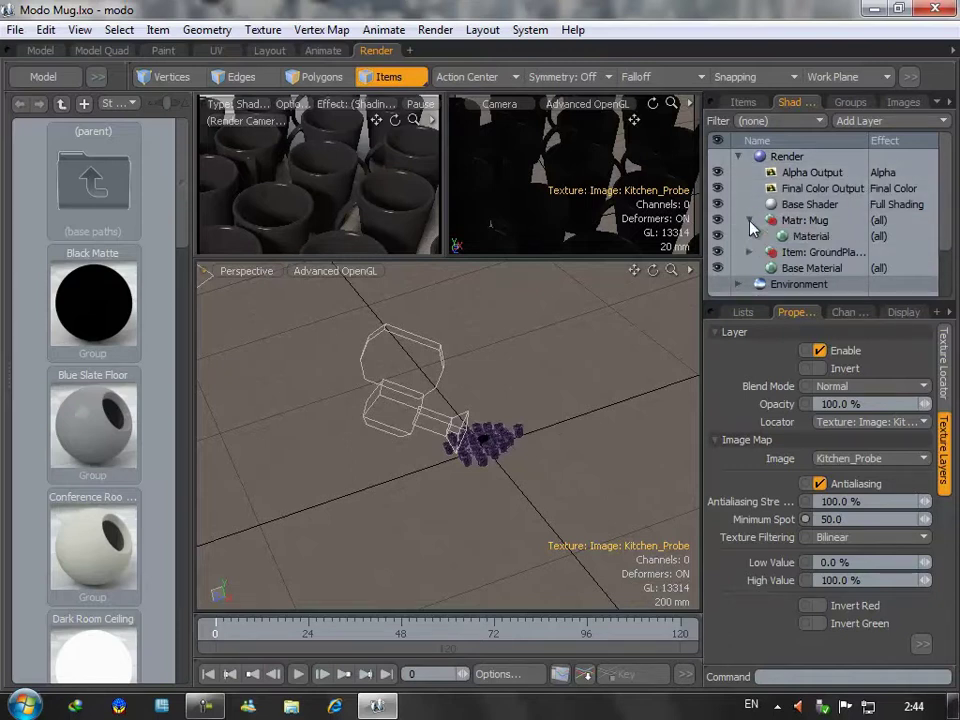
pyautogui.click(806, 237)
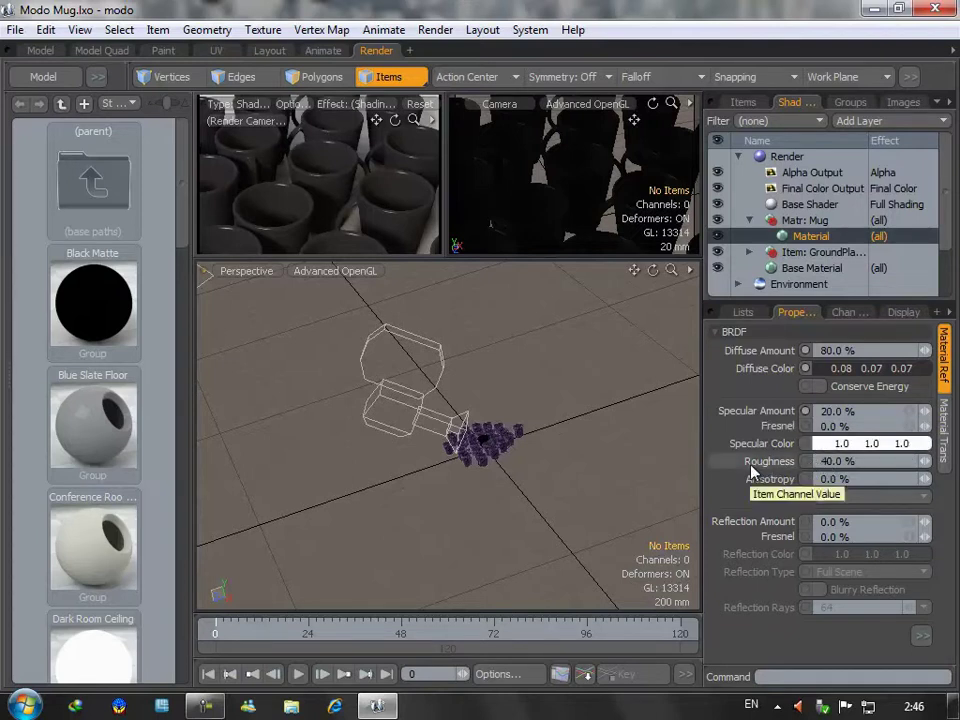
pyautogui.click(838, 461)
pyautogui.write('80')
pyautogui.press('Return')
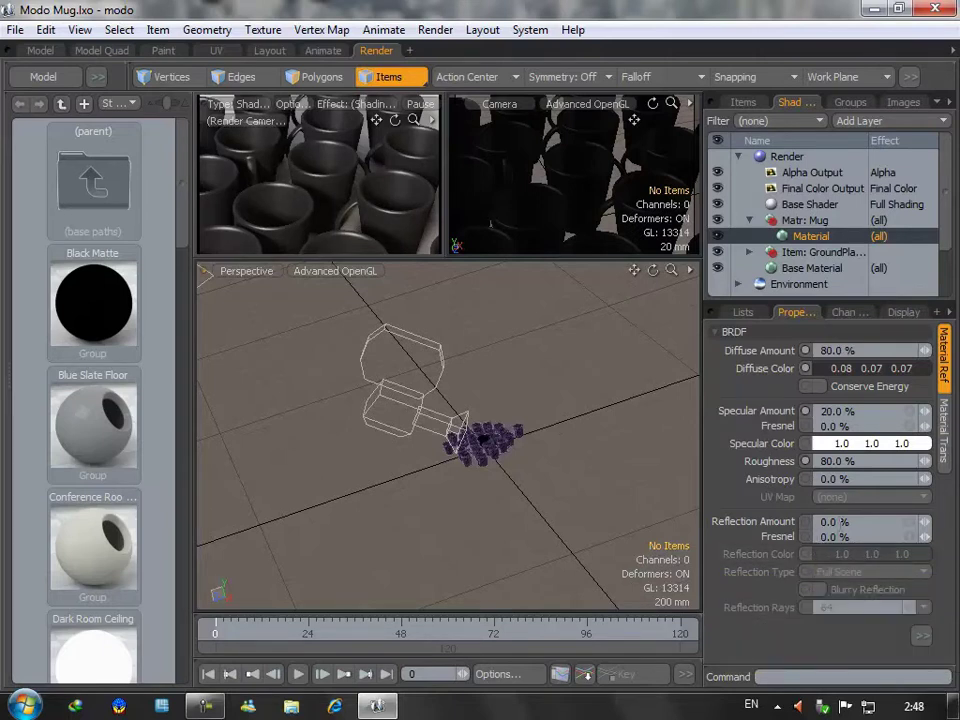
# Set the mug material's reflection amount to 2% and its reflection Fresnel to 12%.
pyautogui.click(806, 525)
pyautogui.write('2%')
pyautogui.press('Return')
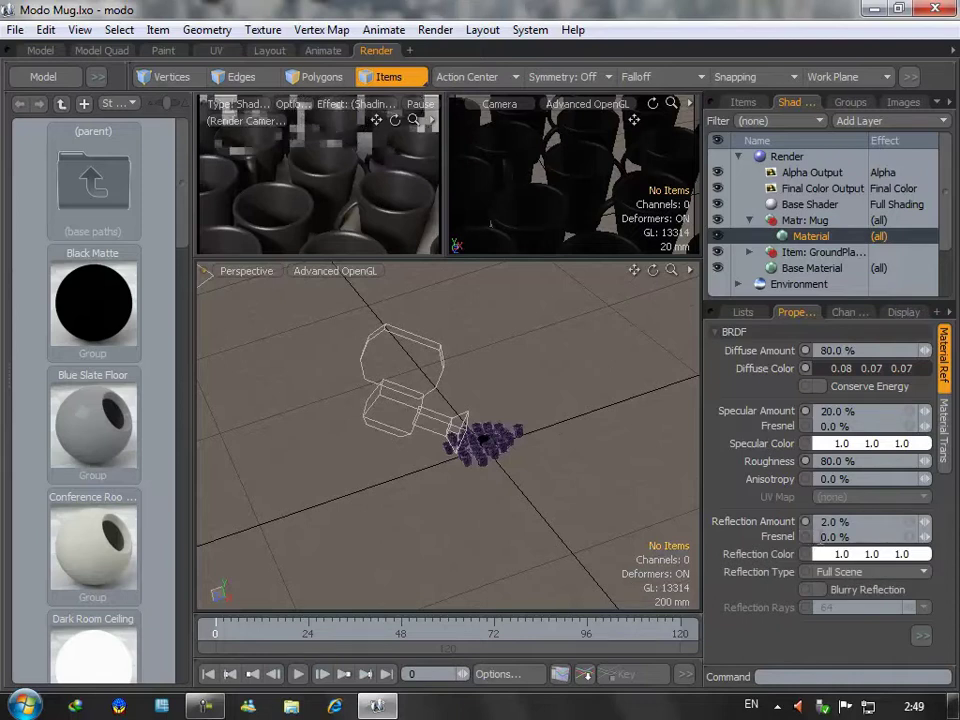
pyautogui.click(821, 538)
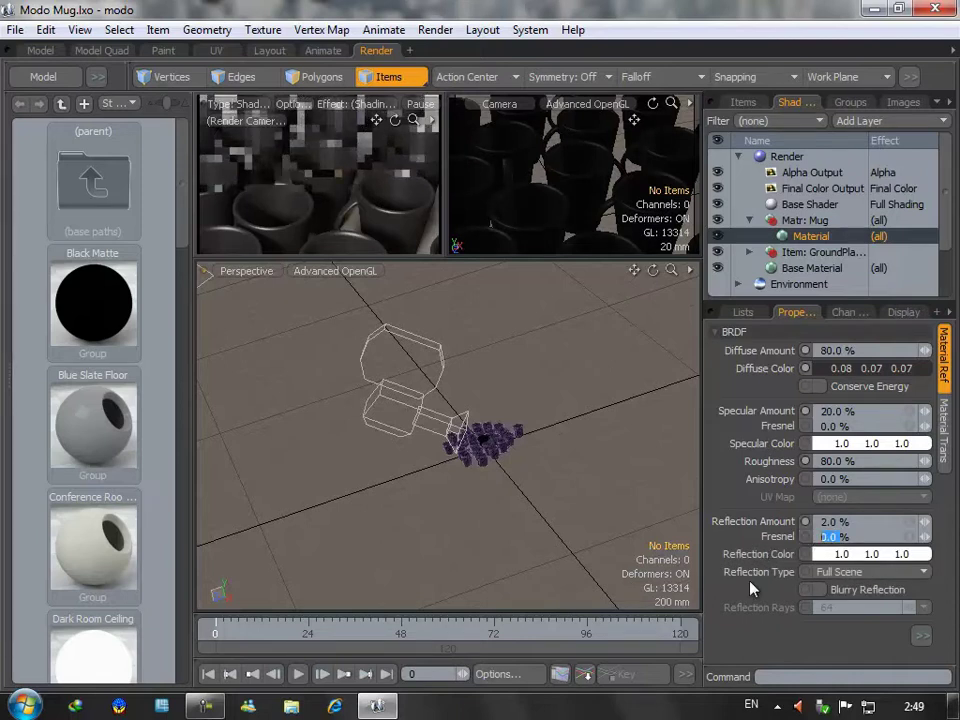
pyautogui.write('12%')
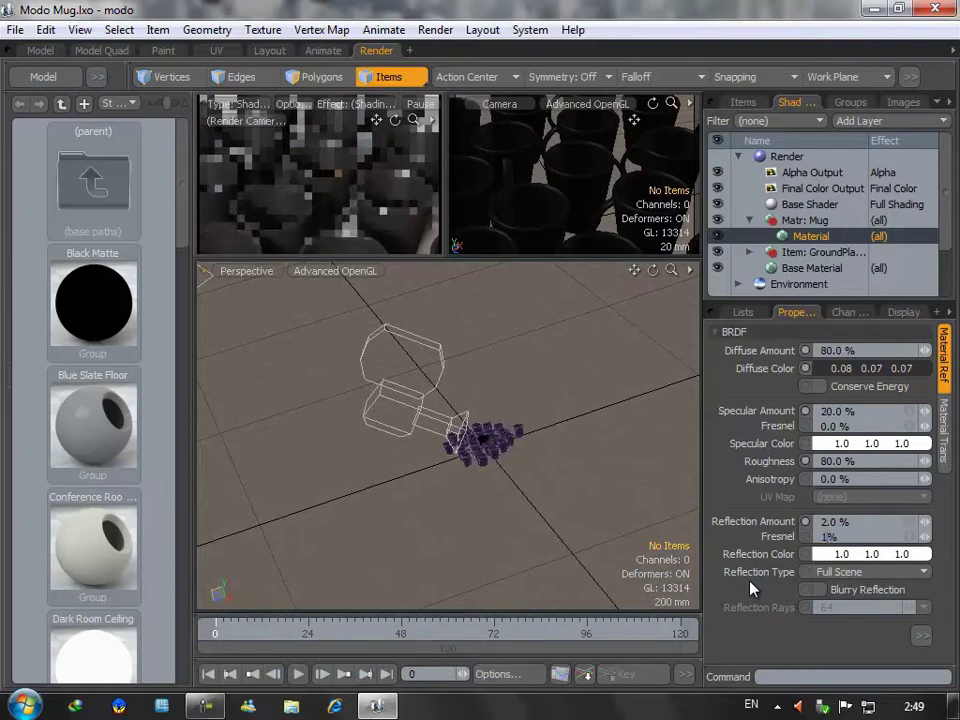
pyautogui.press('Return')
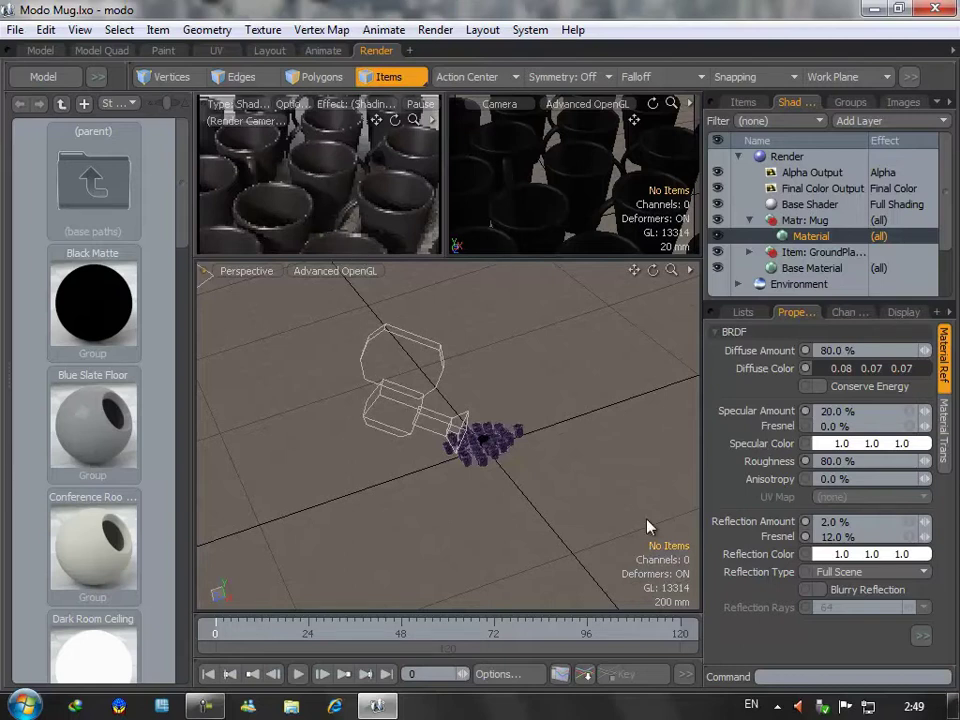
# Enable blurry reflection with 256 reflection rays on the mug material, and render the frame to check it.
pyautogui.click(812, 589)
pyautogui.click(818, 595)
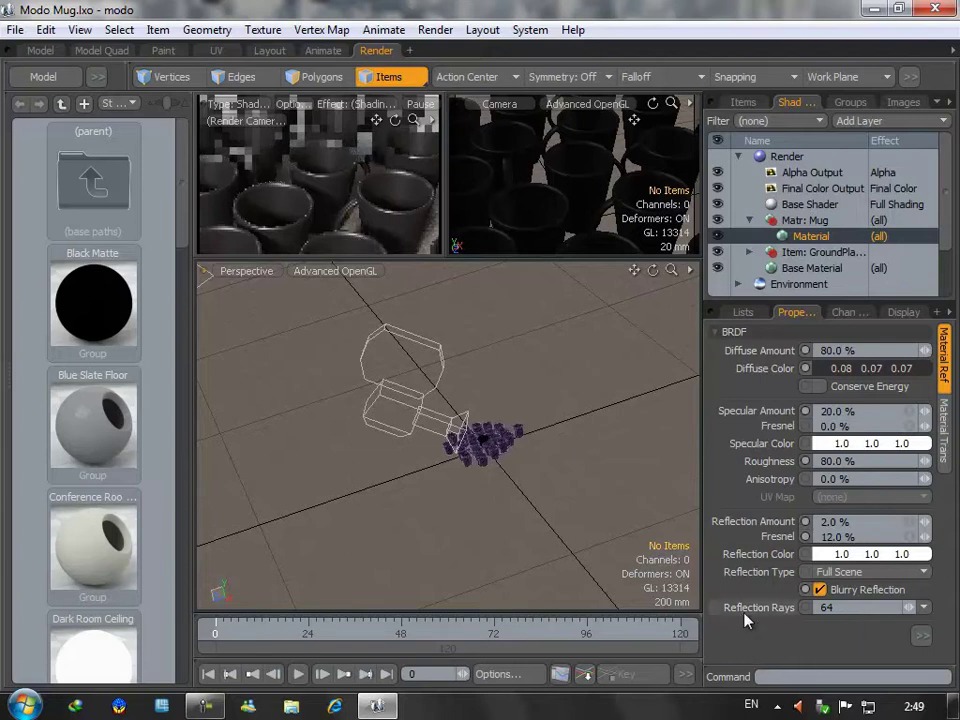
pyautogui.click(822, 607)
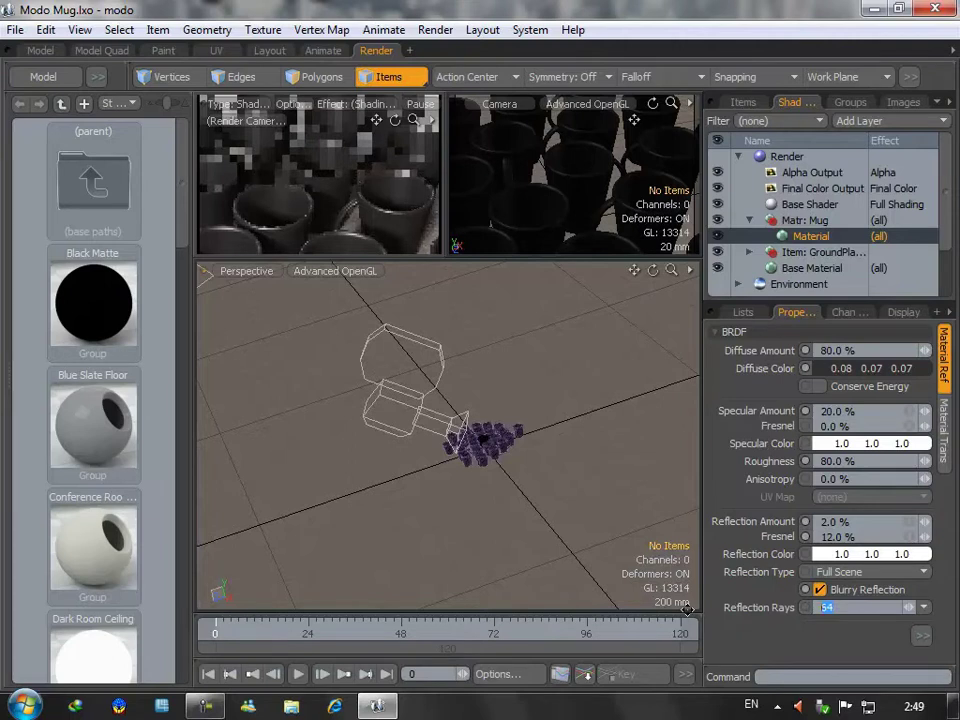
pyautogui.write('256')
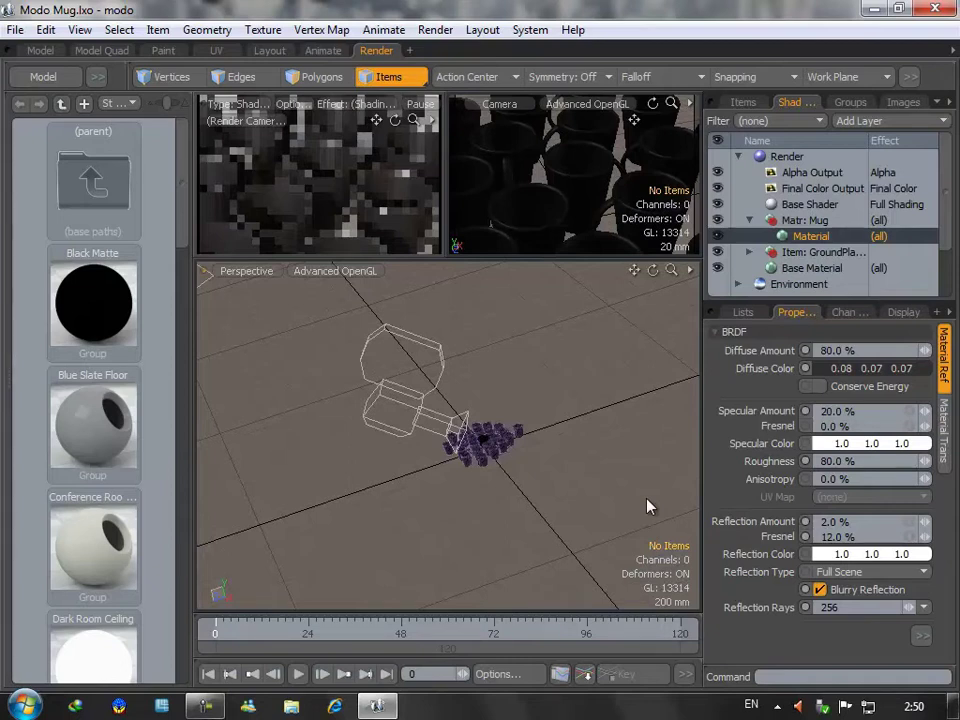
pyautogui.press('F9')
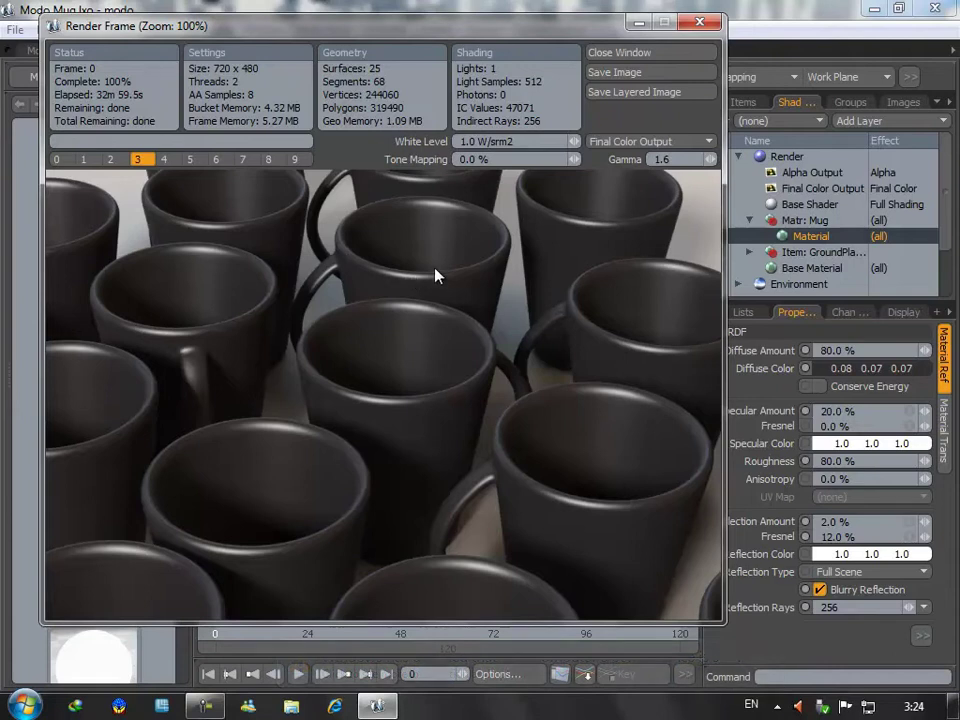
pyautogui.click(658, 53)
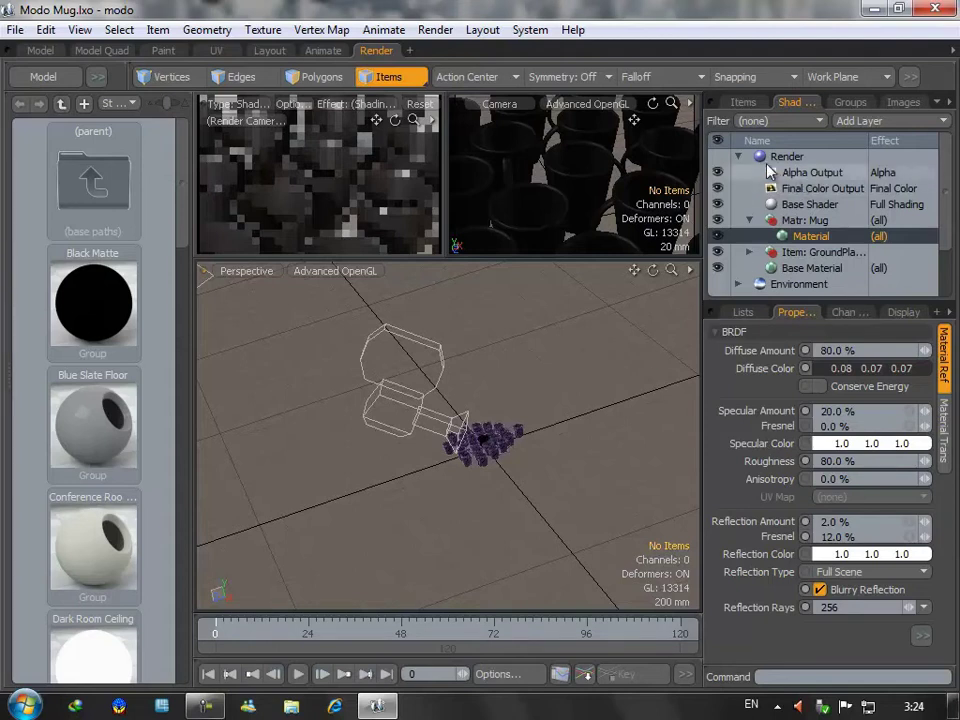
# Enable Depth of Field in the Render item's settings and set antialiasing to 256 Samples/Pixel.
pyautogui.click(740, 157)
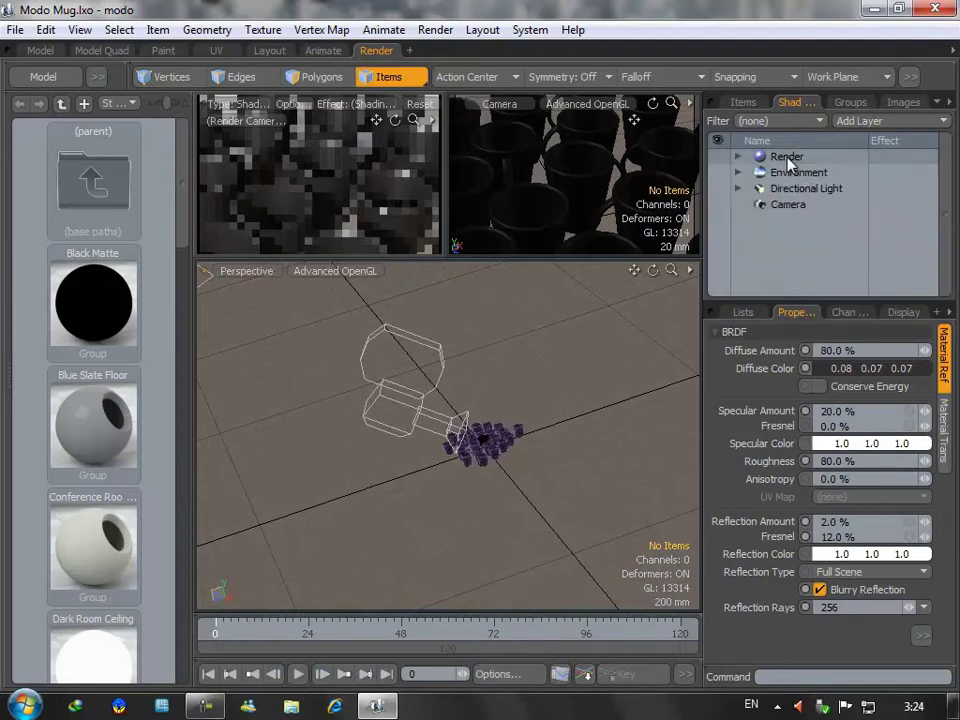
pyautogui.click(785, 158)
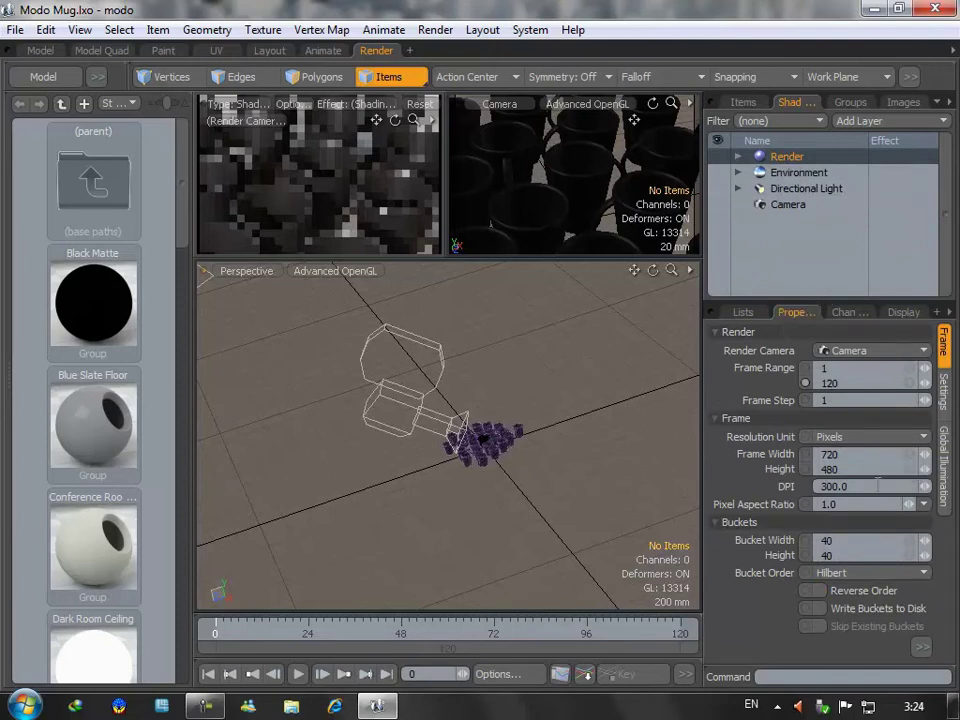
pyautogui.click(945, 390)
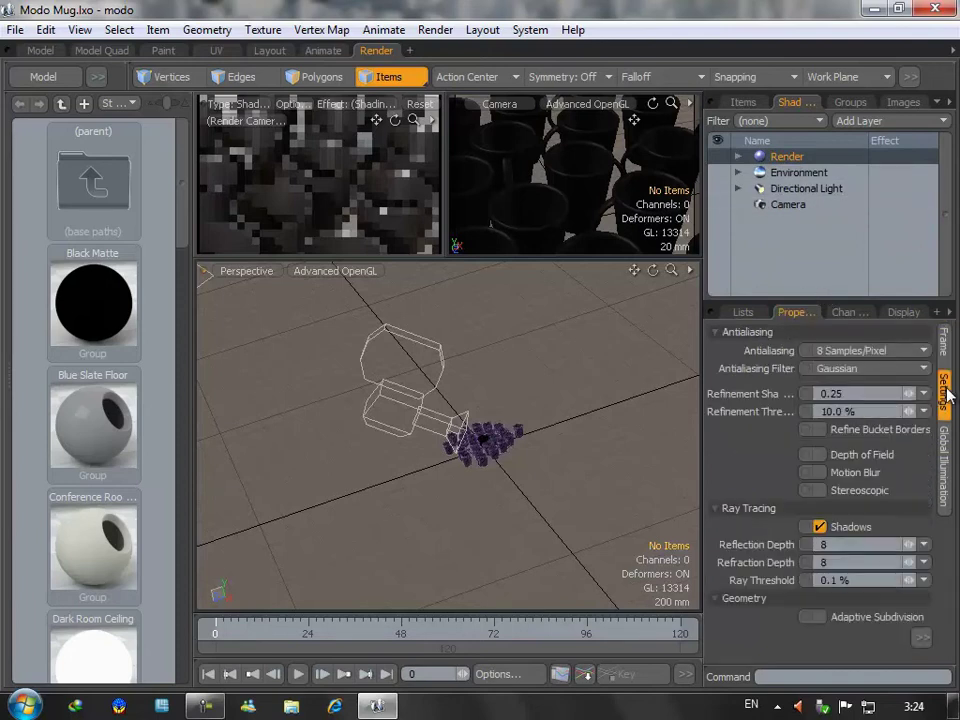
pyautogui.click(821, 456)
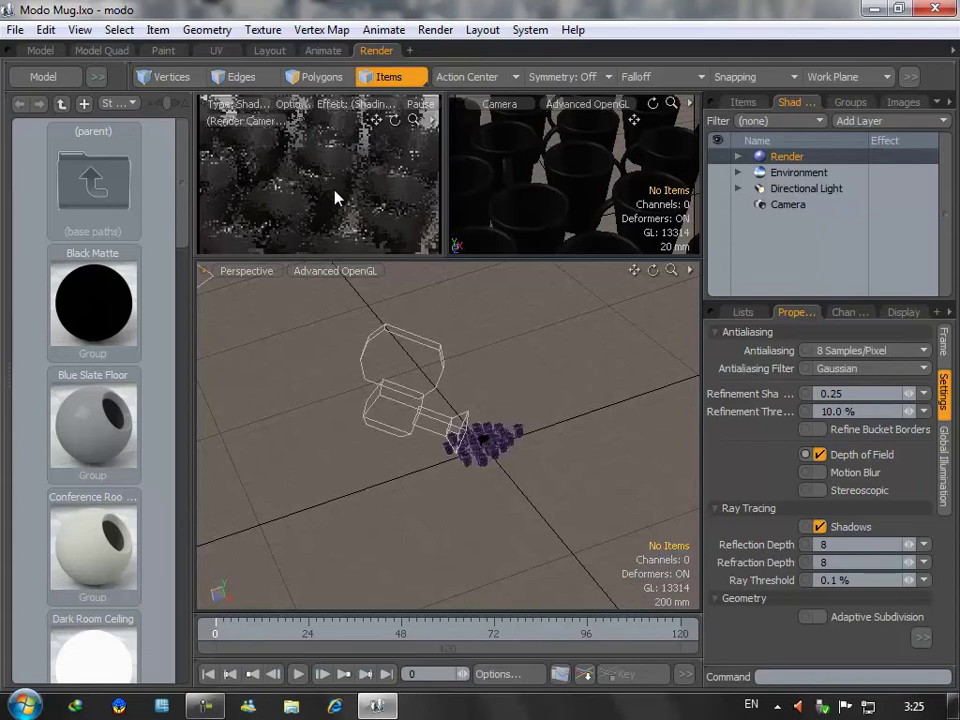
pyautogui.click(921, 638)
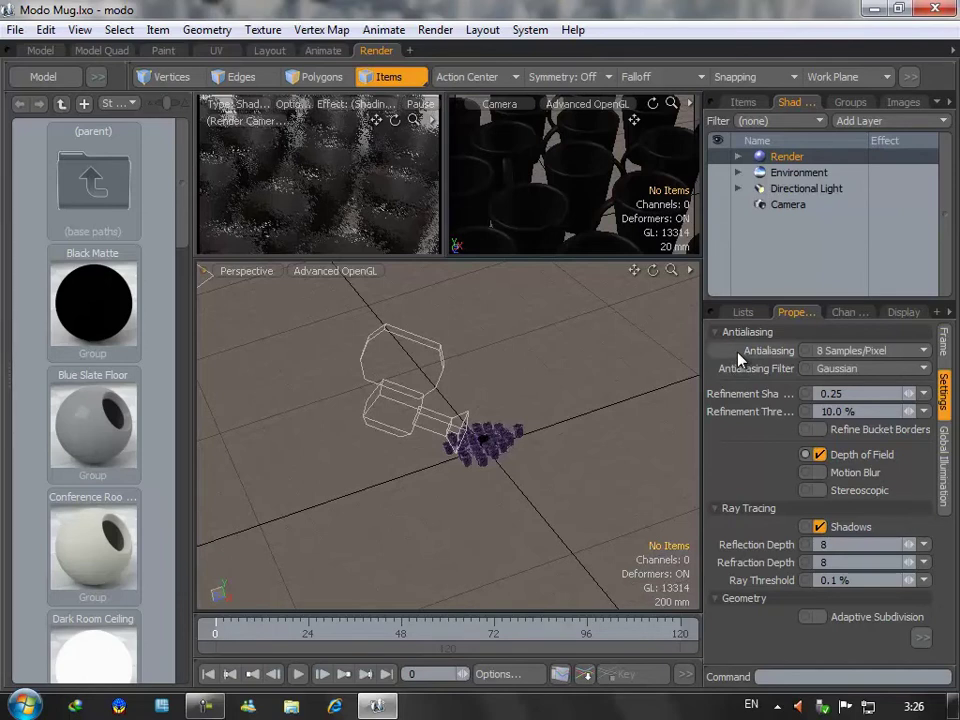
pyautogui.click(879, 352)
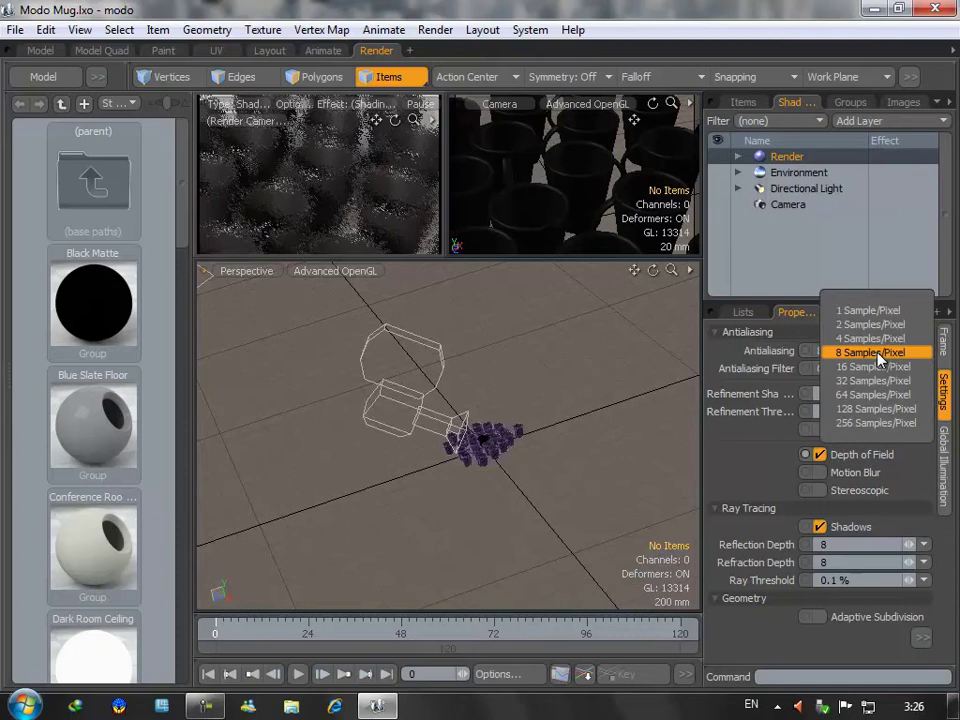
pyautogui.click(888, 425)
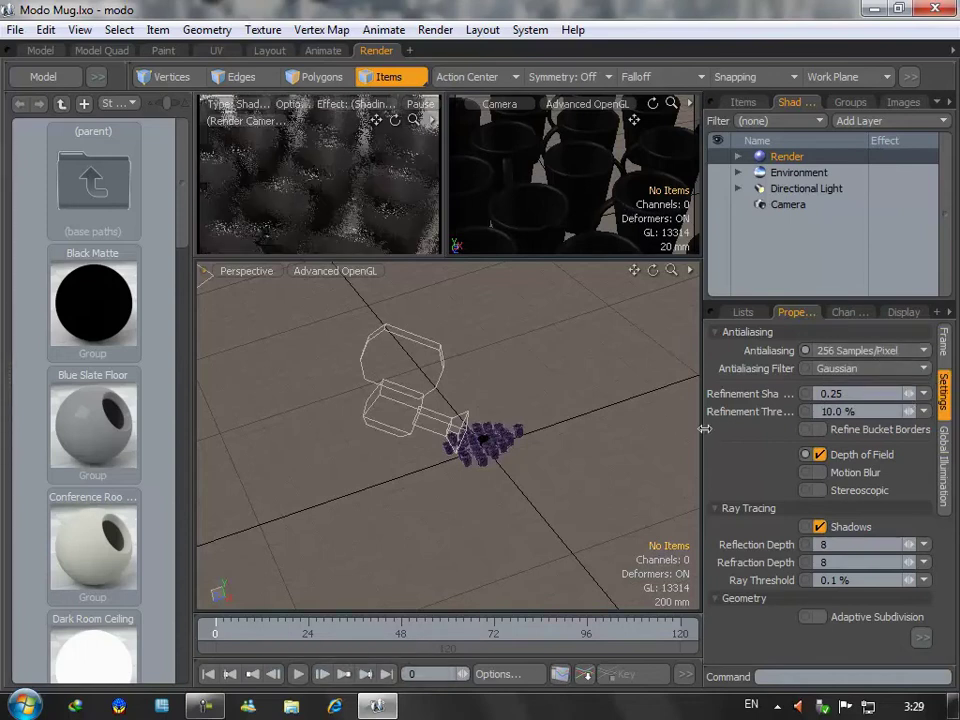
# Adjust the render camera's angle and distance to frame a close view of the mugs' rims.
pyautogui.moveTo(580, 182)
pyautogui.keyDown('alt'); pyautogui.mouseDown()
pyautogui.moveTo(579, 165)
pyautogui.moveTo(555, 161)
pyautogui.moveTo(590, 157)
pyautogui.moveTo(584, 178)
pyautogui.mouseUp(); pyautogui.keyUp('alt')
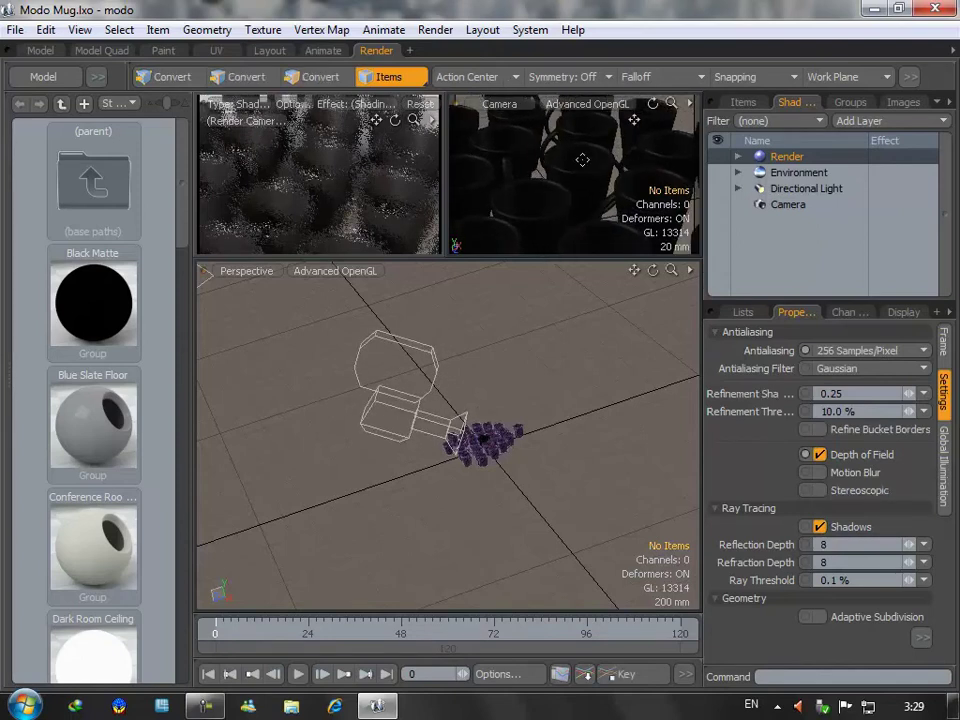
pyautogui.scroll(5, 585, 184)
pyautogui.scroll(-5, 590, 192)
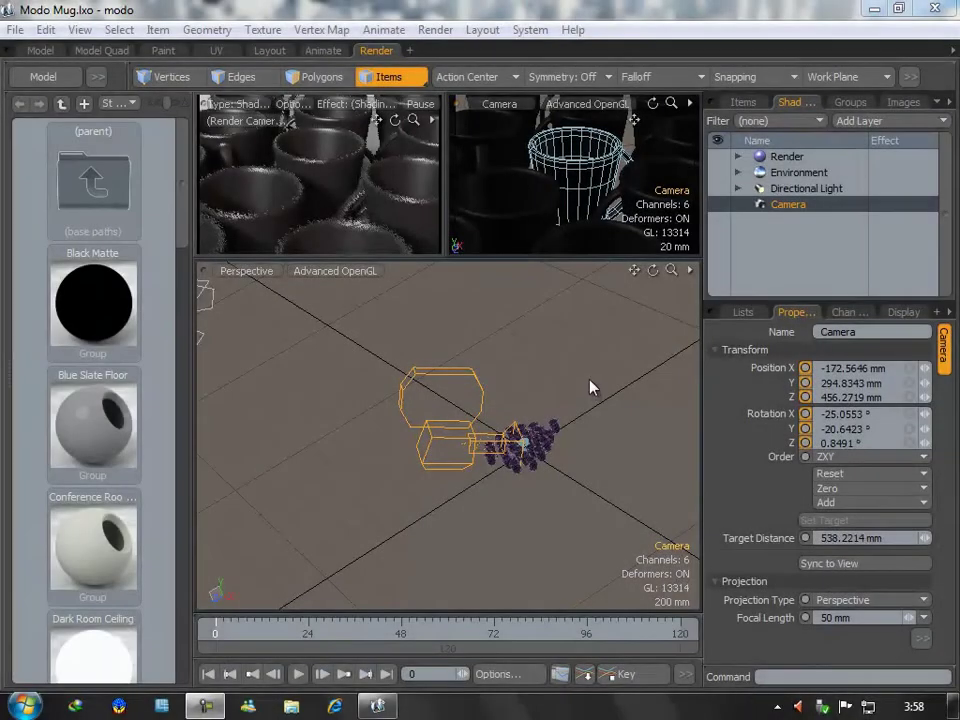
pyautogui.moveTo(615, 208)
pyautogui.keyDown('alt'); pyautogui.mouseDown()
pyautogui.moveTo(568, 171)
pyautogui.moveTo(573, 180)
pyautogui.mouseUp(); pyautogui.keyUp('alt')
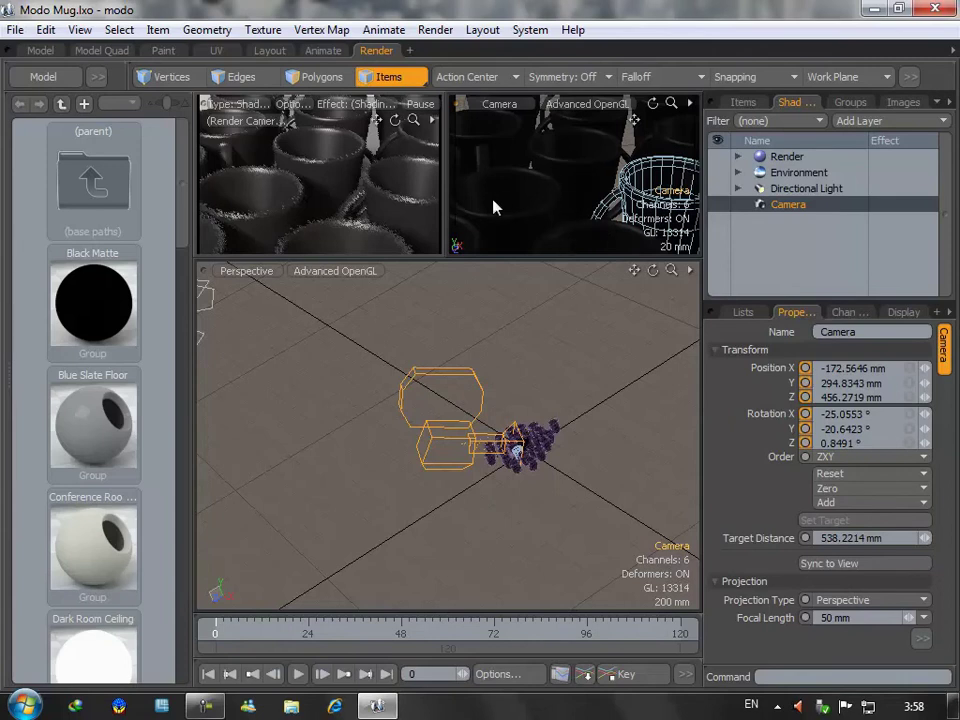
# Select the Mug mesh in the camera view and render the frame with the new camera framing.
pyautogui.click(594, 150)
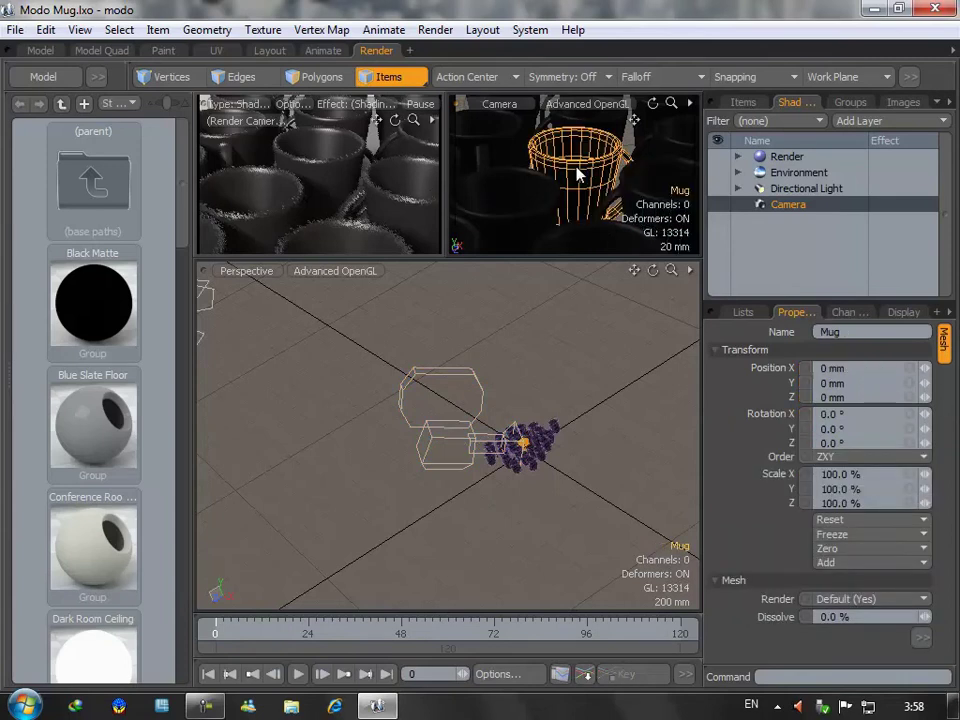
pyautogui.keyDown('alt'); pyautogui.moveTo(598, 221); pyautogui.dragTo(599, 224); pyautogui.keyUp('alt')
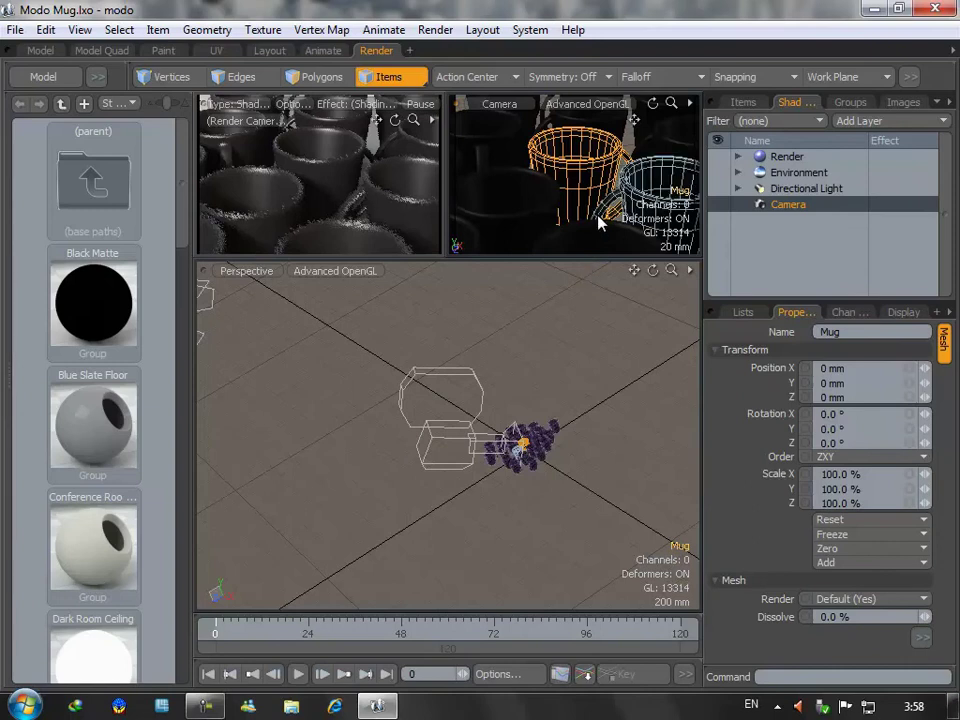
pyautogui.keyDown('alt'); pyautogui.moveTo(600, 204); pyautogui.dragTo(594, 207); pyautogui.keyUp('alt')
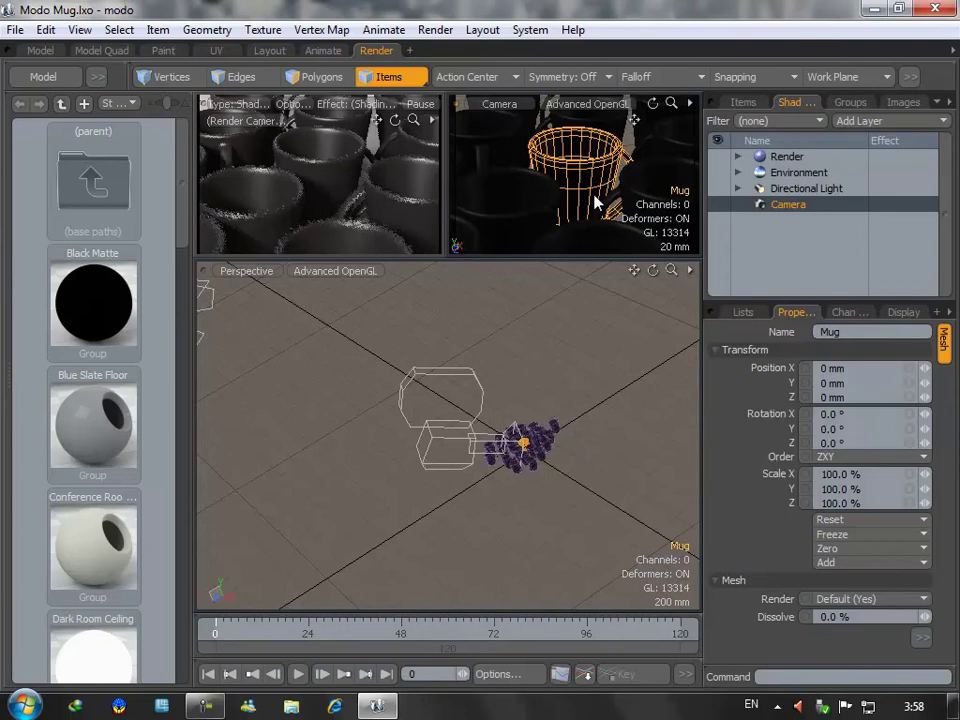
pyautogui.press('F9')
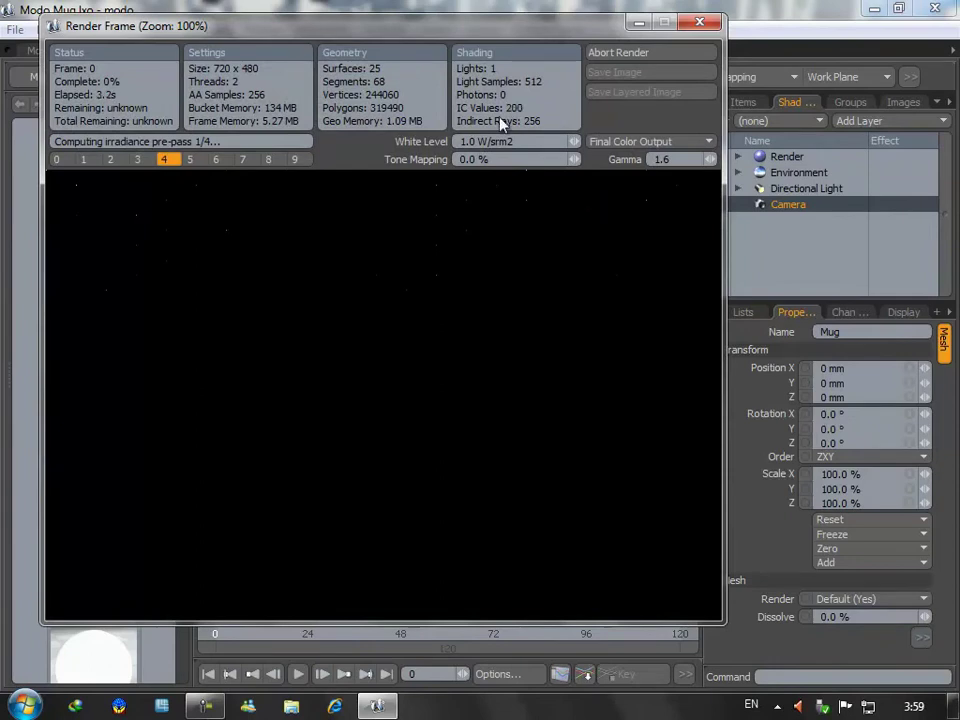
pyautogui.moveTo(390, 38); pyautogui.dragTo(406, 56)
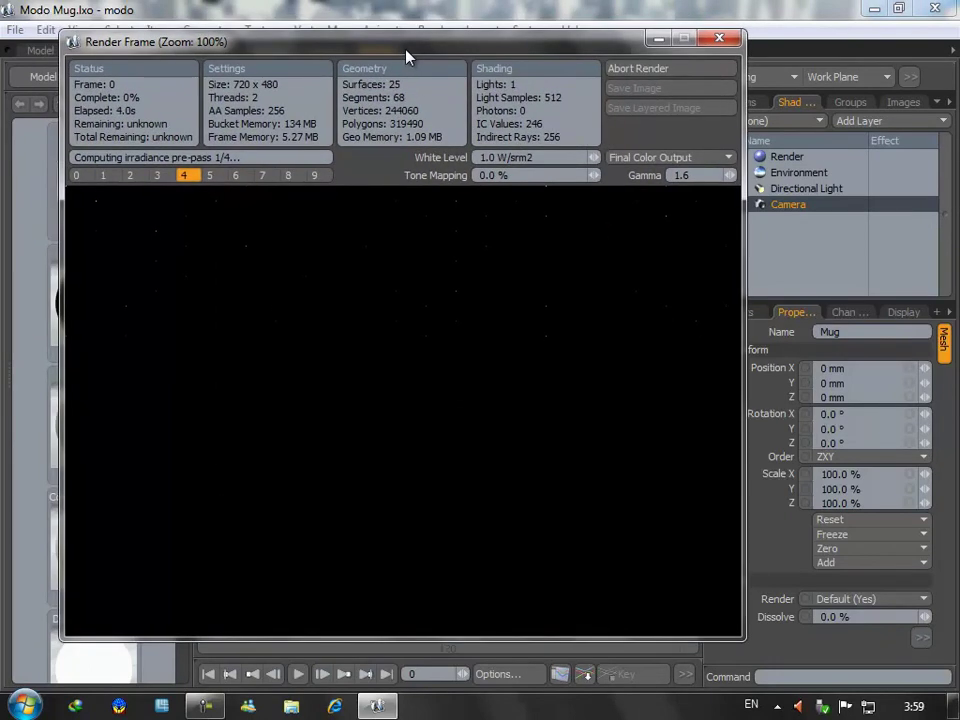